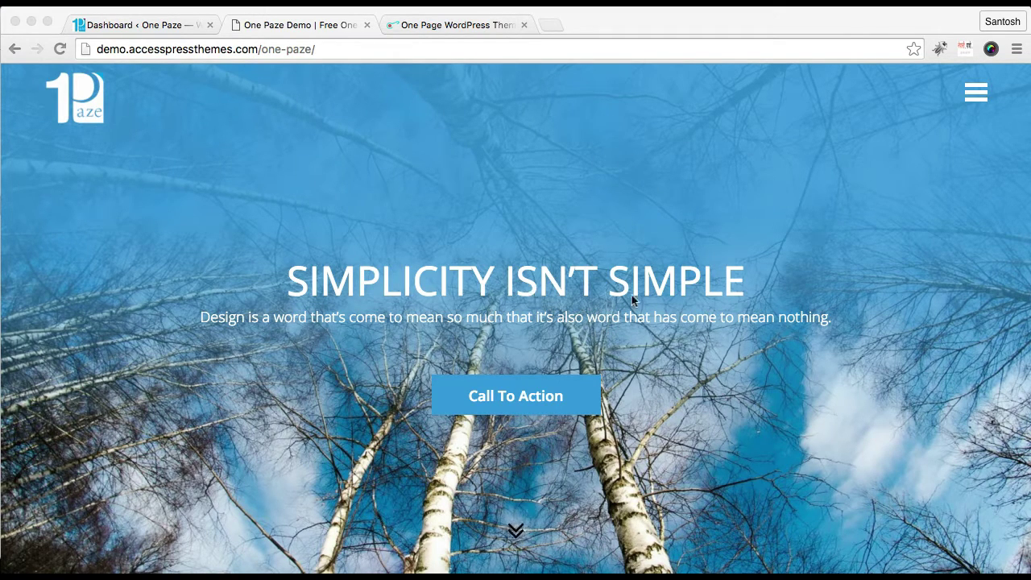
# From the WordPress dashboard, open the Posts > Categories page in a new tab.
pyautogui.scroll(-5, 610, 360)
pyautogui.scroll(5, 610, 360)
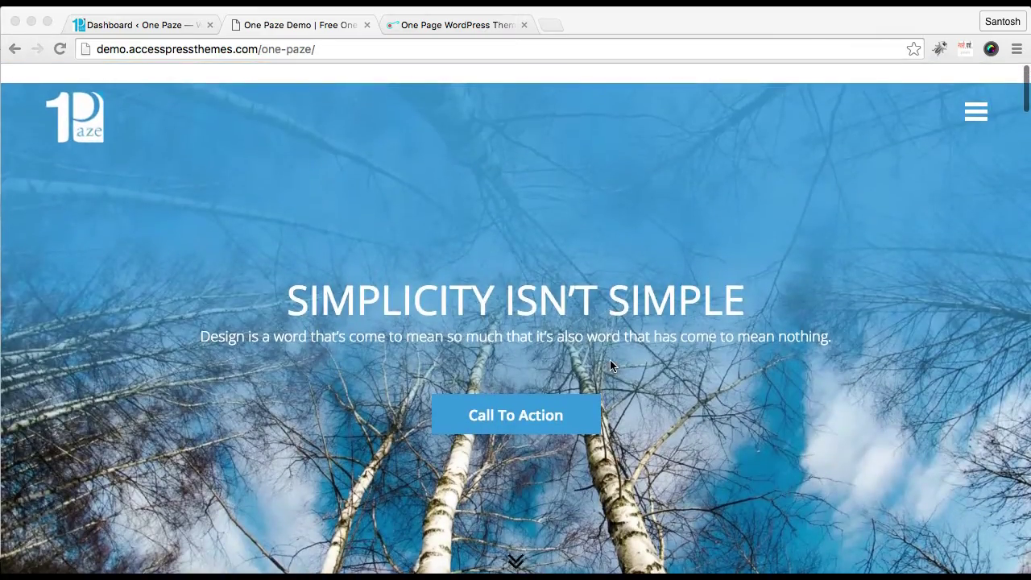
pyautogui.scroll(-5, 610, 360)
pyautogui.scroll(-3, 610, 360)
pyautogui.scroll(-5, 610, 360)
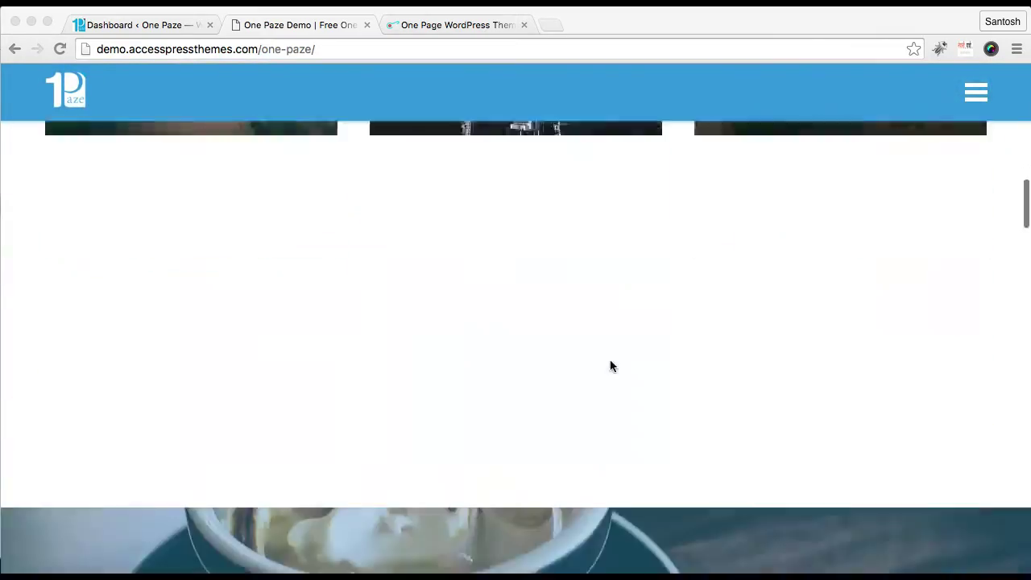
pyautogui.scroll(5, 609, 360)
pyautogui.scroll(5, 610, 361)
pyautogui.scroll(5, 609, 360)
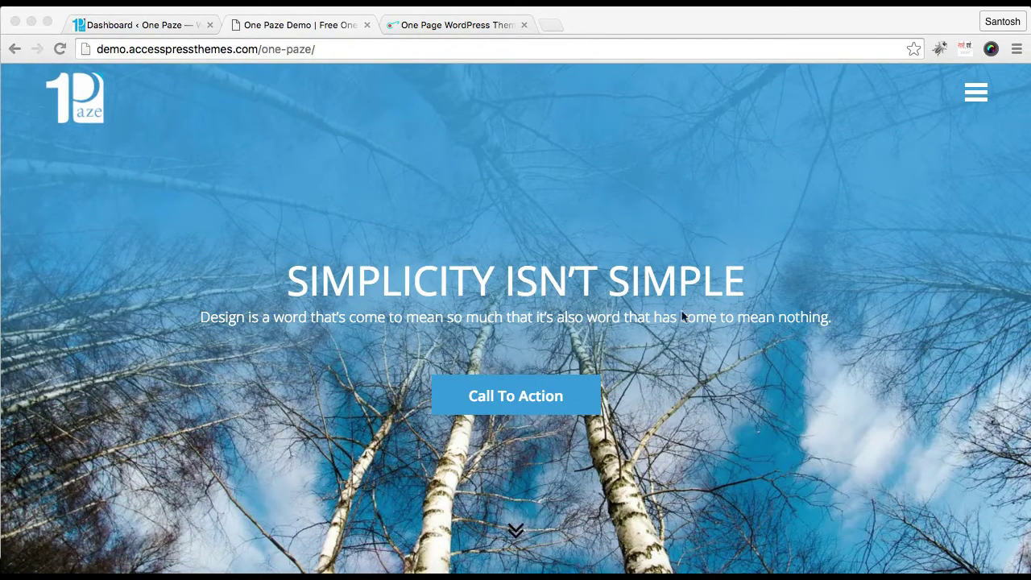
pyautogui.click(138, 26)
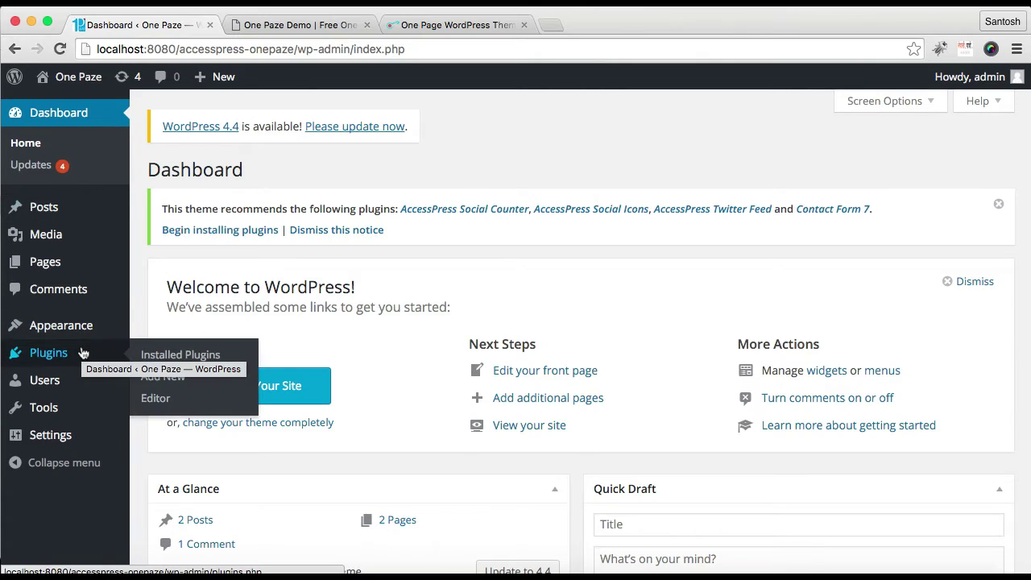
pyautogui.moveTo(43, 207)
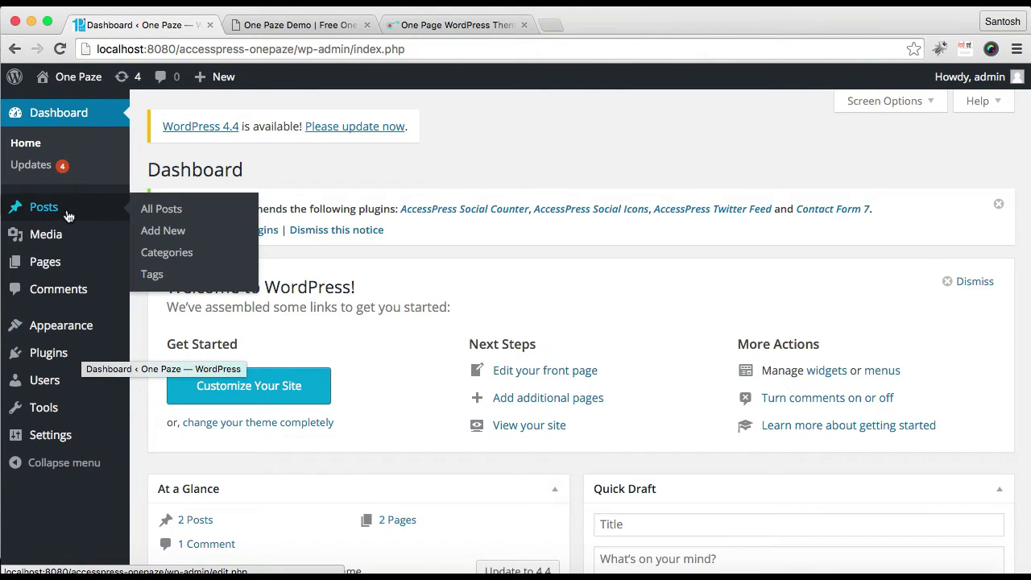
pyautogui.rightClick(176, 256)
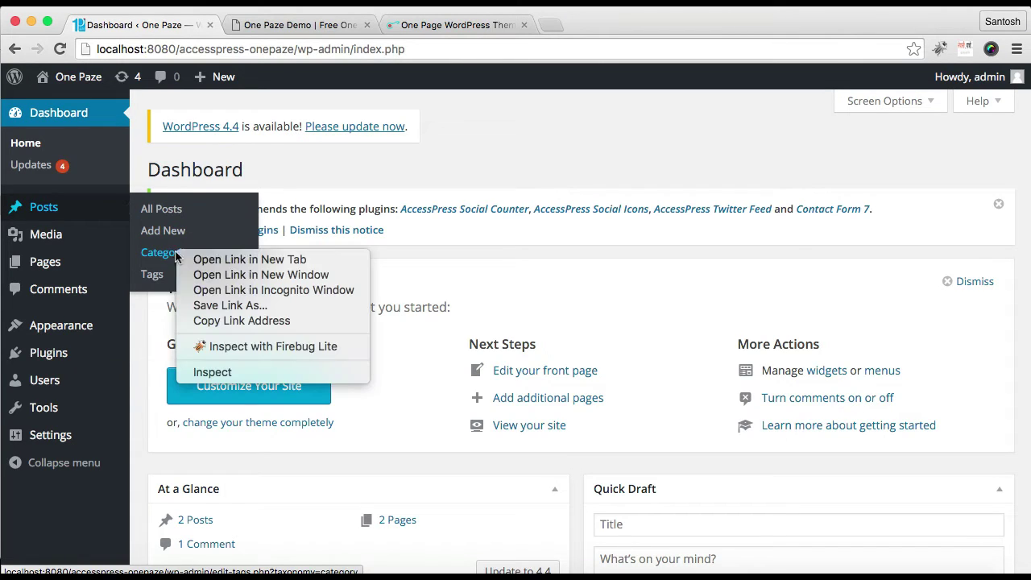
pyautogui.click(230, 258)
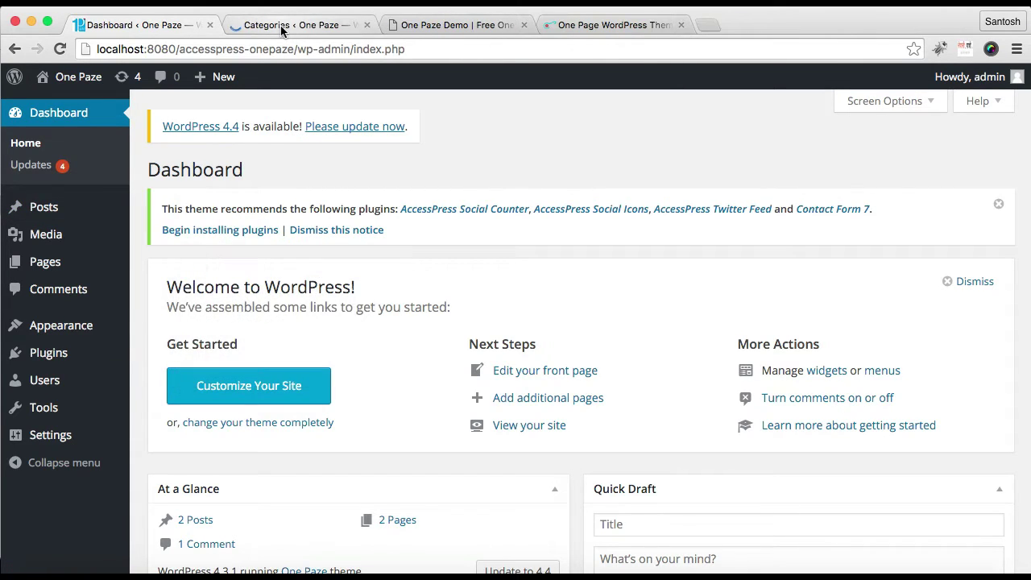
pyautogui.click(281, 25)
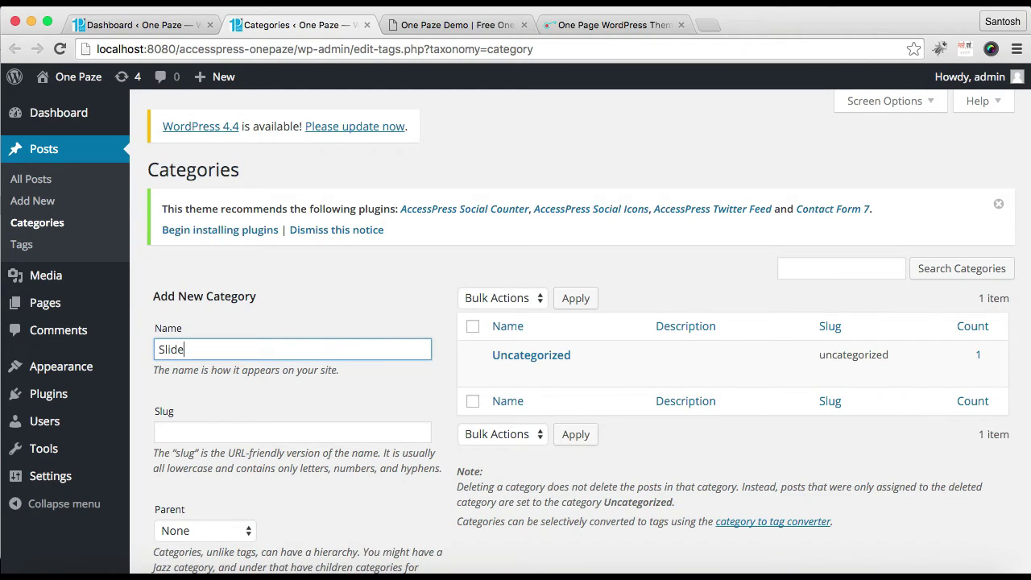
# Add a category named 'Slider' and view its still-empty post list.
pyautogui.scroll(-5, 396, 439)
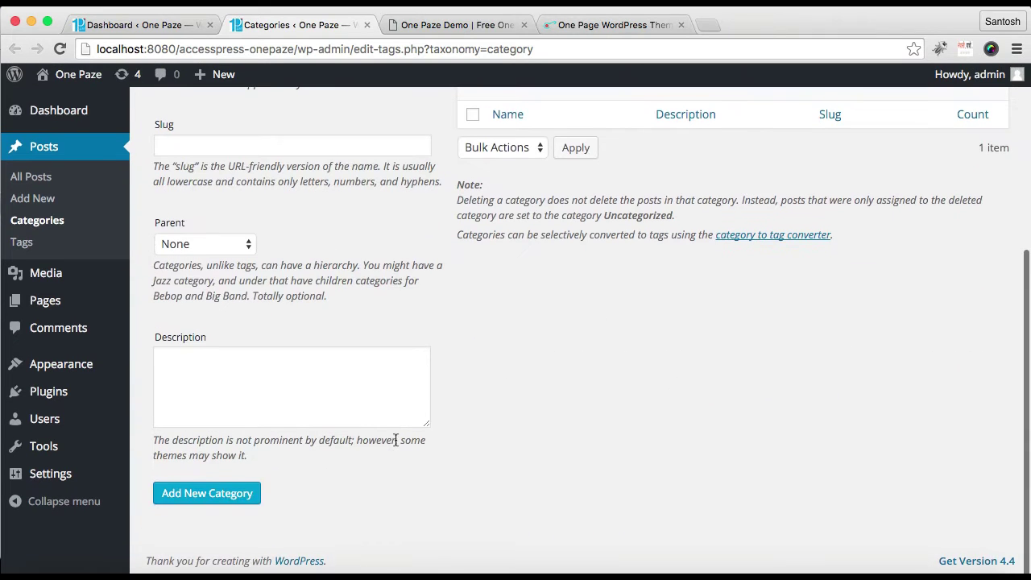
pyautogui.click(225, 498)
pyautogui.scroll(5, 668, 257)
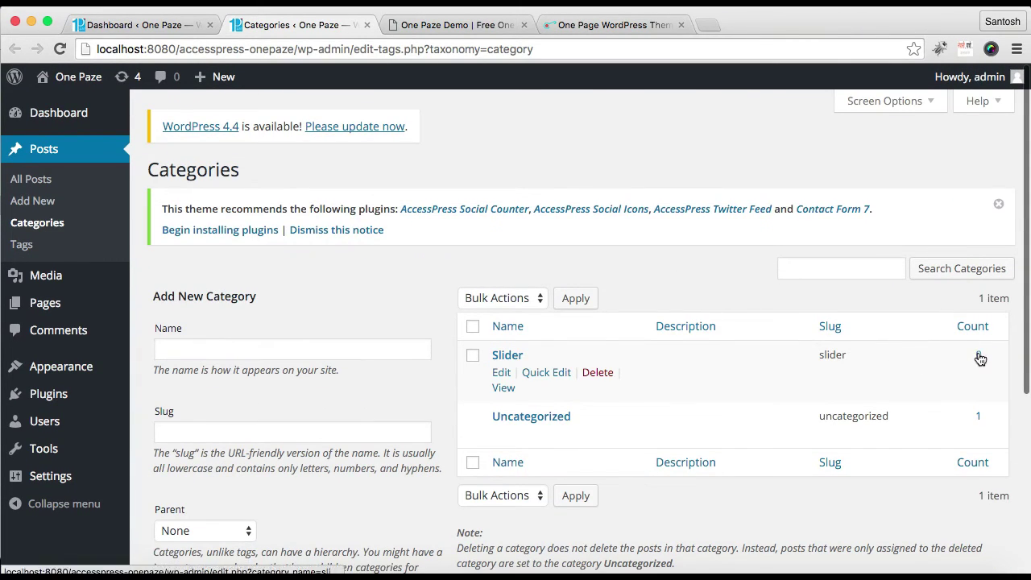
pyautogui.click(978, 355)
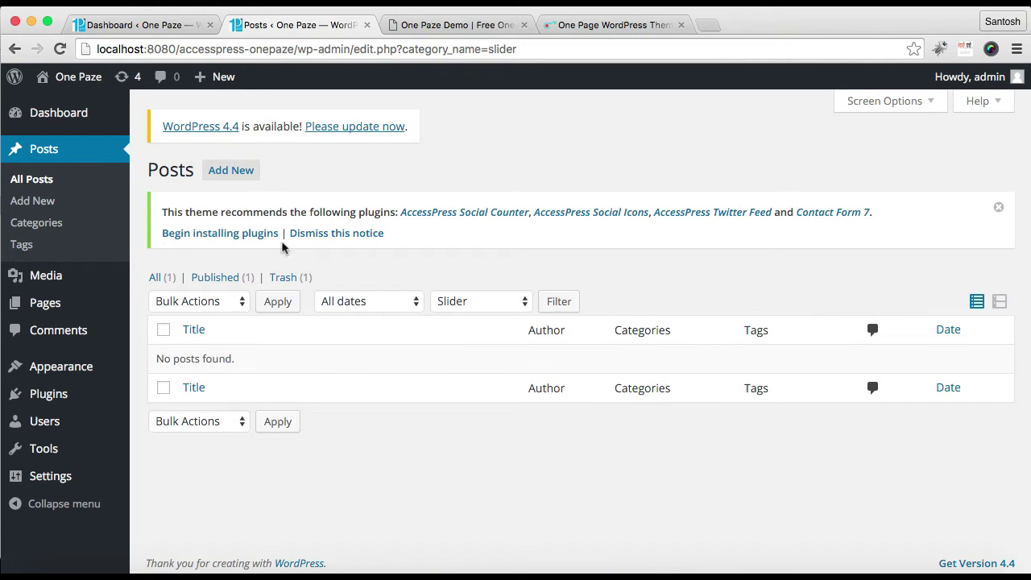
# Start a new post titled with the demo heading 'SIMPLICITY ISN'T SIMPLE'.
pyautogui.click(236, 176)
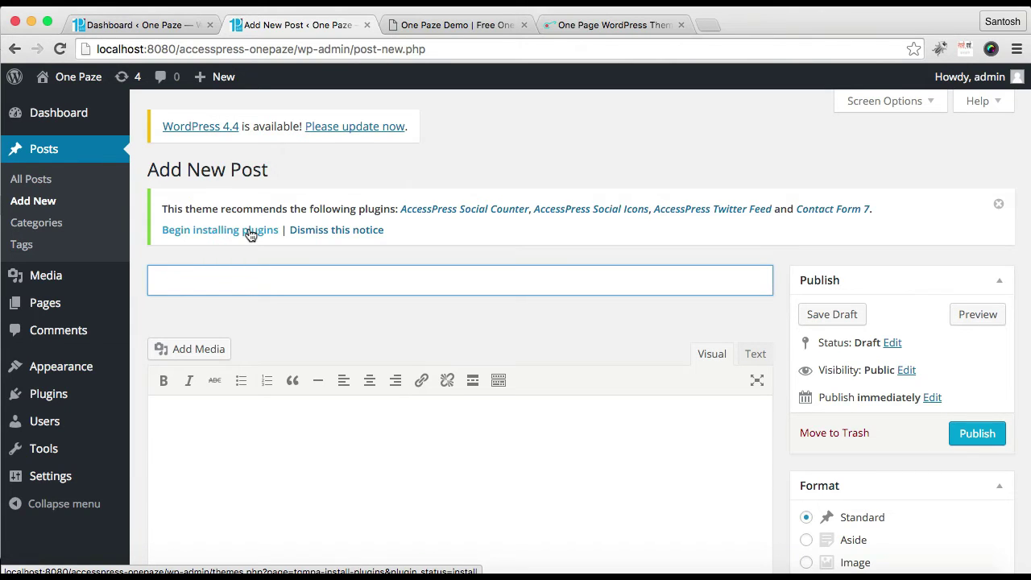
pyautogui.click(476, 26)
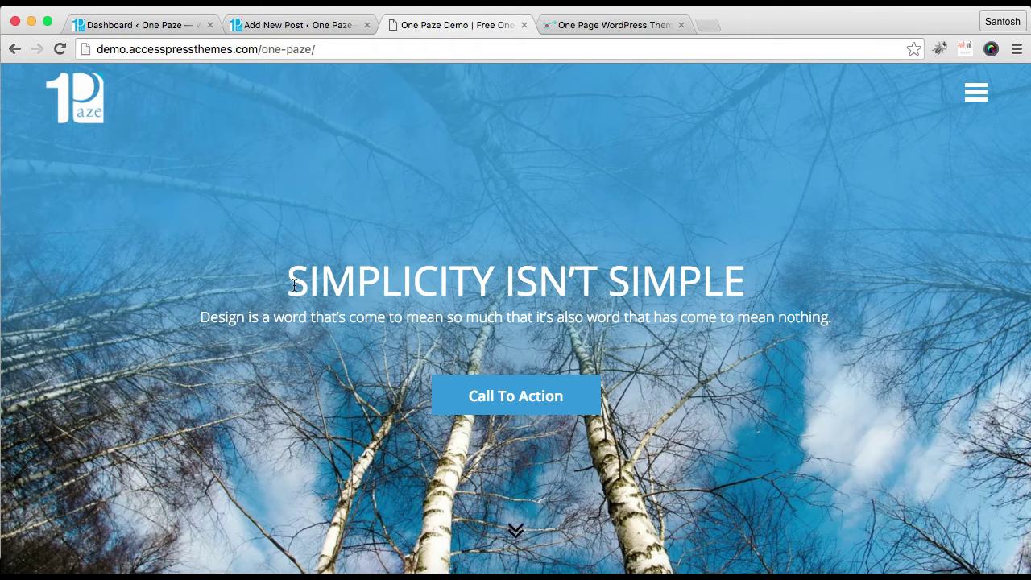
pyautogui.moveTo(294, 284)
pyautogui.mouseDown()
pyautogui.moveTo(764, 246)
pyautogui.moveTo(750, 281)
pyautogui.mouseUp()
pyautogui.hotkey('ctrl', 'c')
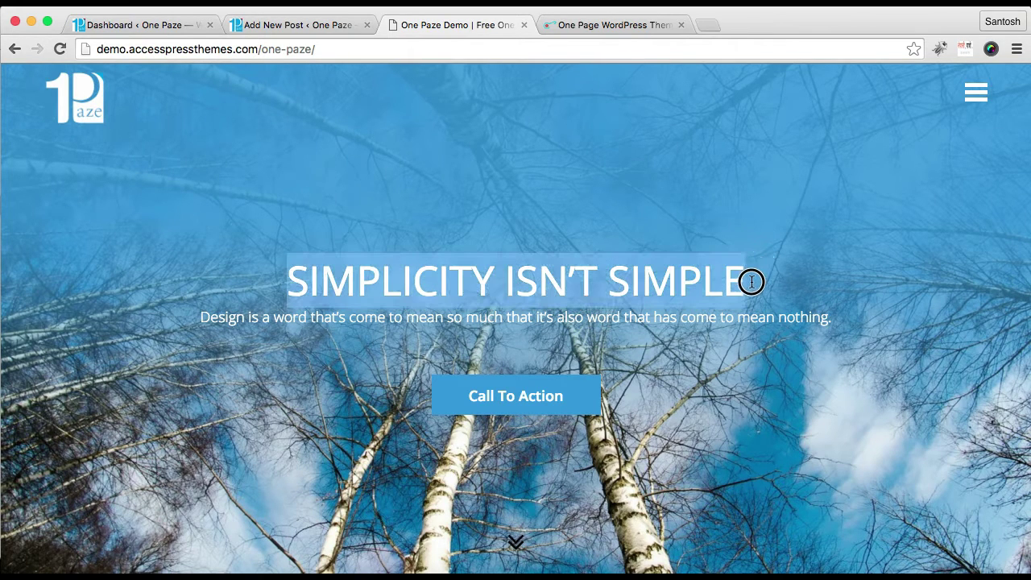
pyautogui.click(250, 28)
pyautogui.hotkey('ctrl', 'v')
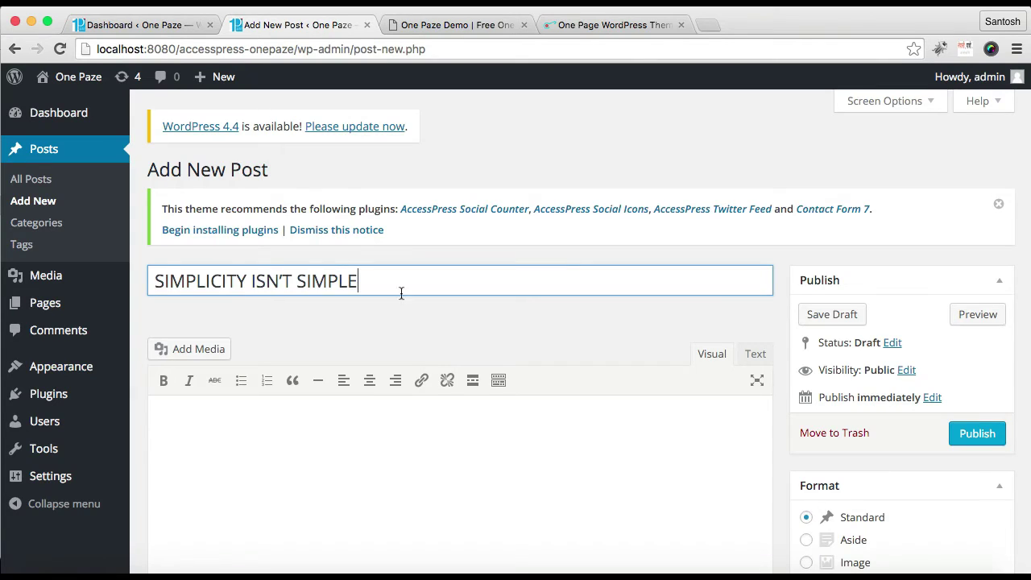
# Add body text 'Description', file the post under Slider, and begin choosing a featured image.
pyautogui.scroll(-1, 429, 457)
pyautogui.scroll(-1, 428, 457)
pyautogui.click(345, 381)
pyautogui.write('Description')
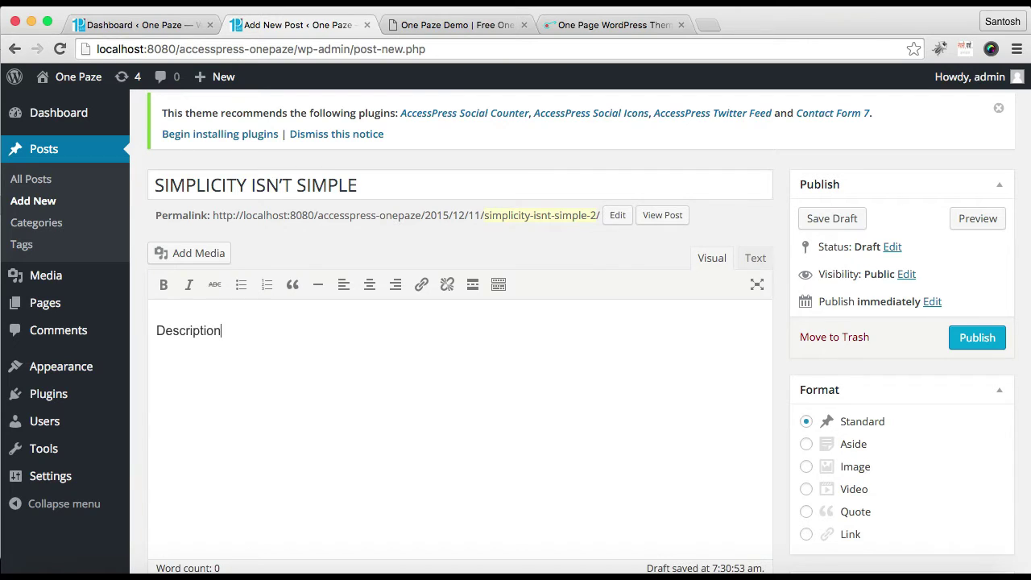
pyautogui.scroll(-1, 511, 447)
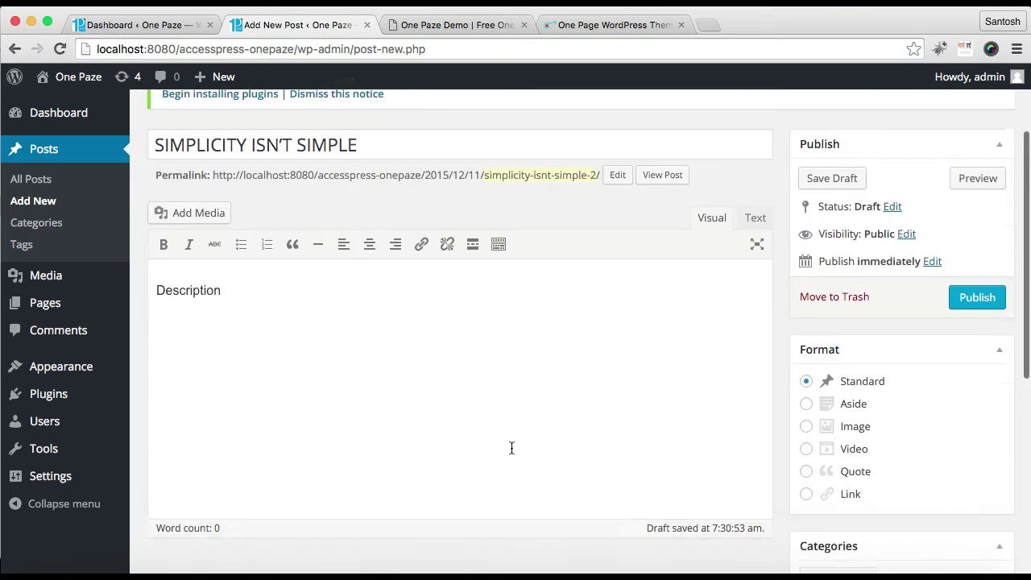
pyautogui.scroll(-5, 511, 447)
pyautogui.scroll(3, 510, 447)
pyautogui.scroll(-4, 511, 447)
pyautogui.scroll(-1, 511, 452)
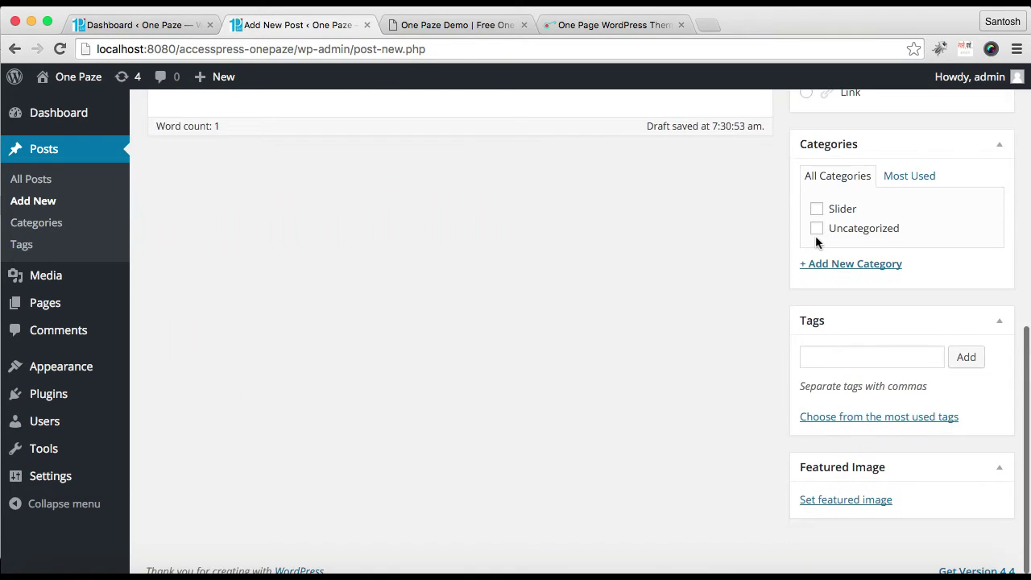
pyautogui.click(817, 210)
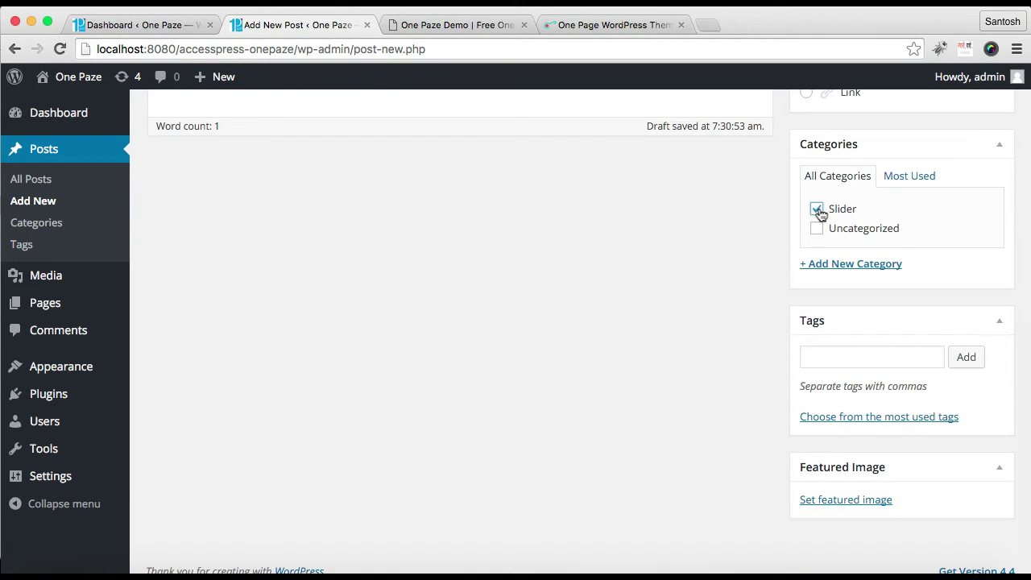
pyautogui.scroll(-1, 939, 290)
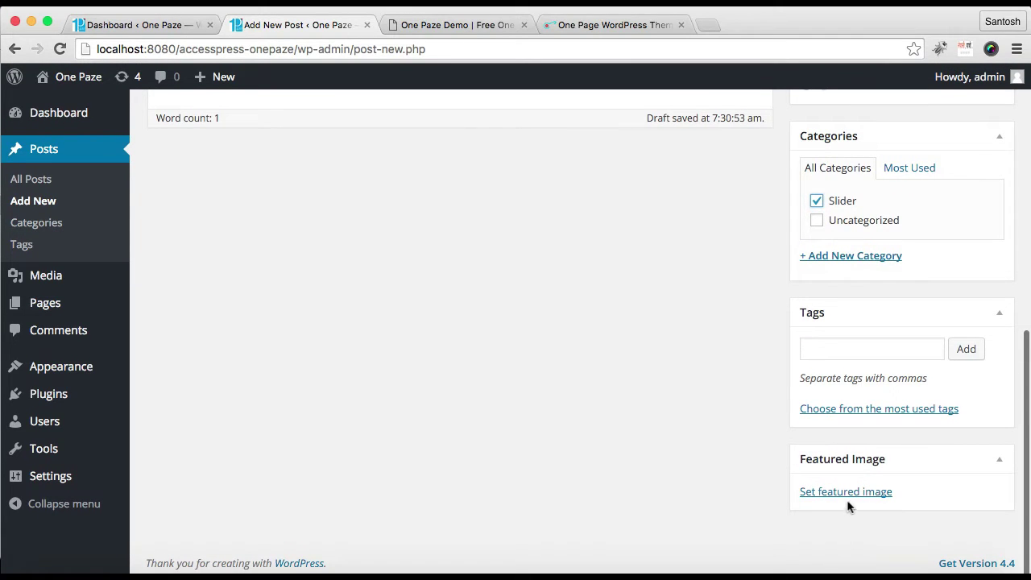
pyautogui.click(841, 491)
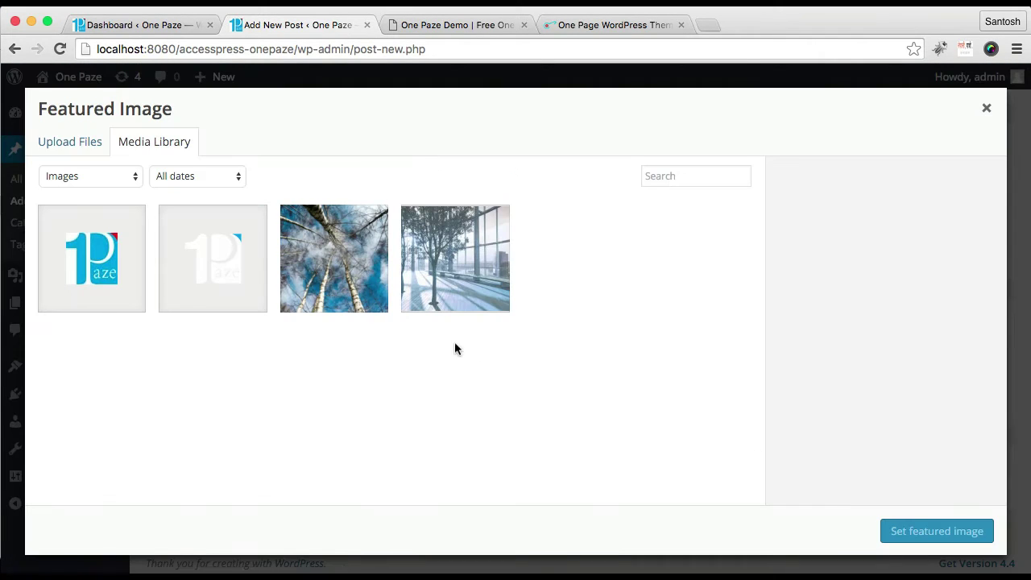
# Set the upward-looking birch-tree photo from the Media Library as the featured image.
pyautogui.click(345, 275)
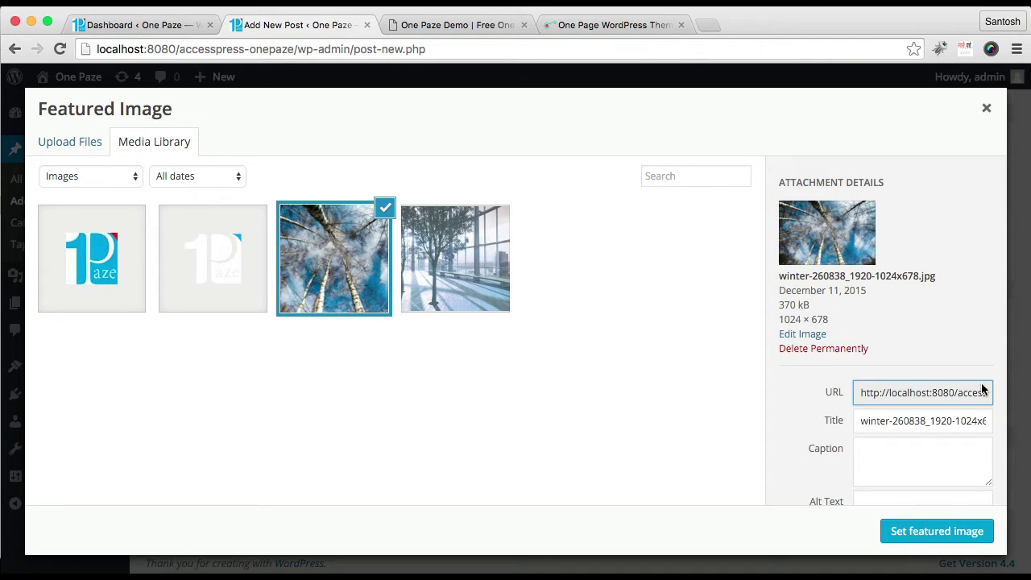
pyautogui.click(909, 535)
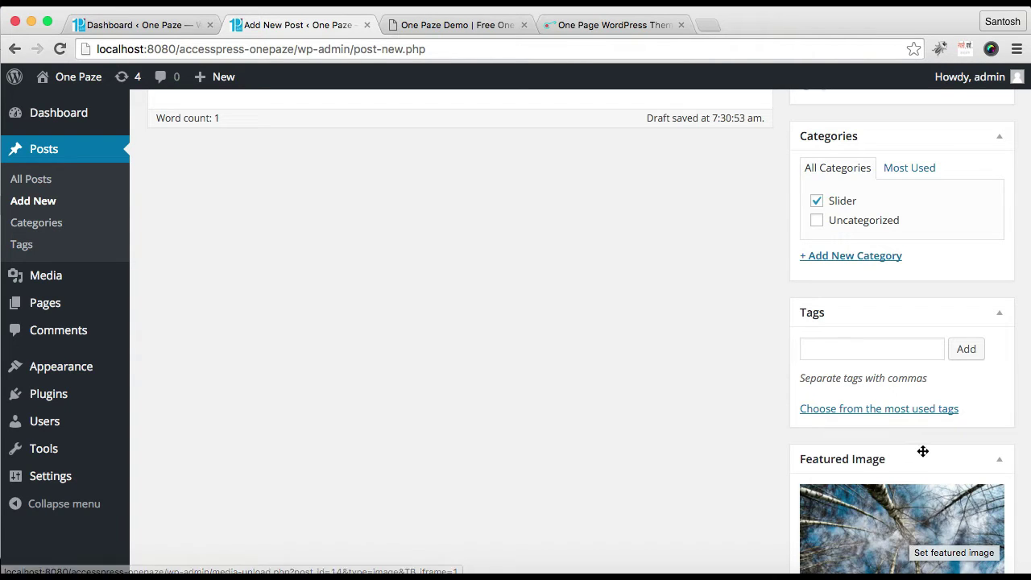
pyautogui.scroll(5, 924, 451)
# Publish the slider post and open the Customizer's Slider Settings panel.
pyautogui.click(985, 201)
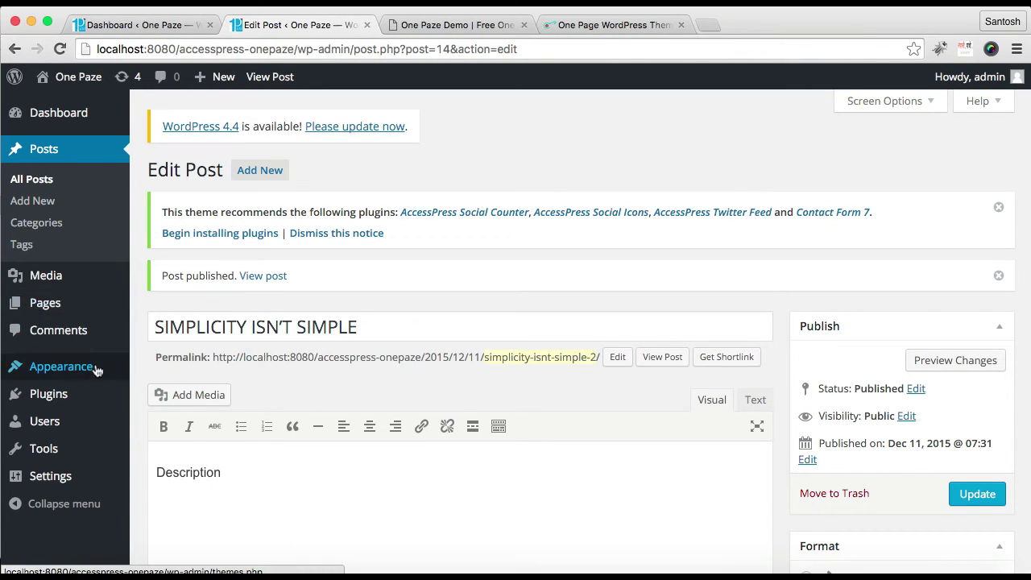
pyautogui.moveTo(62, 367)
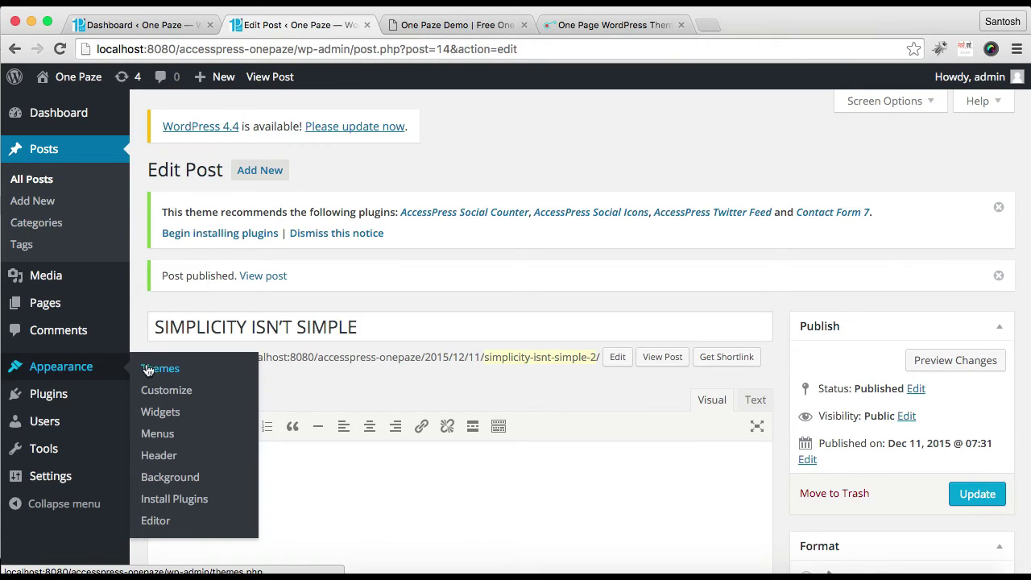
pyautogui.click(167, 390)
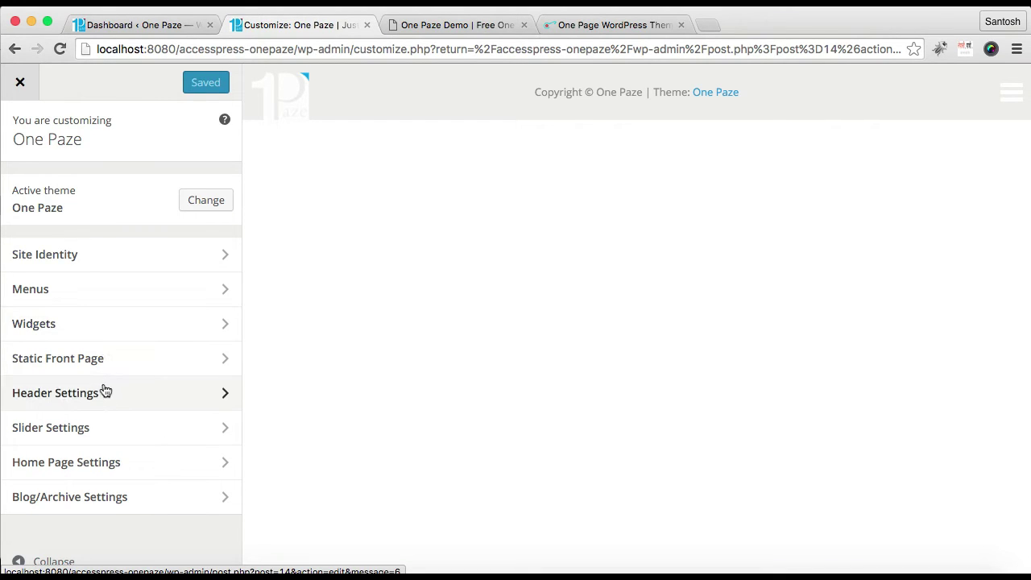
pyautogui.click(123, 434)
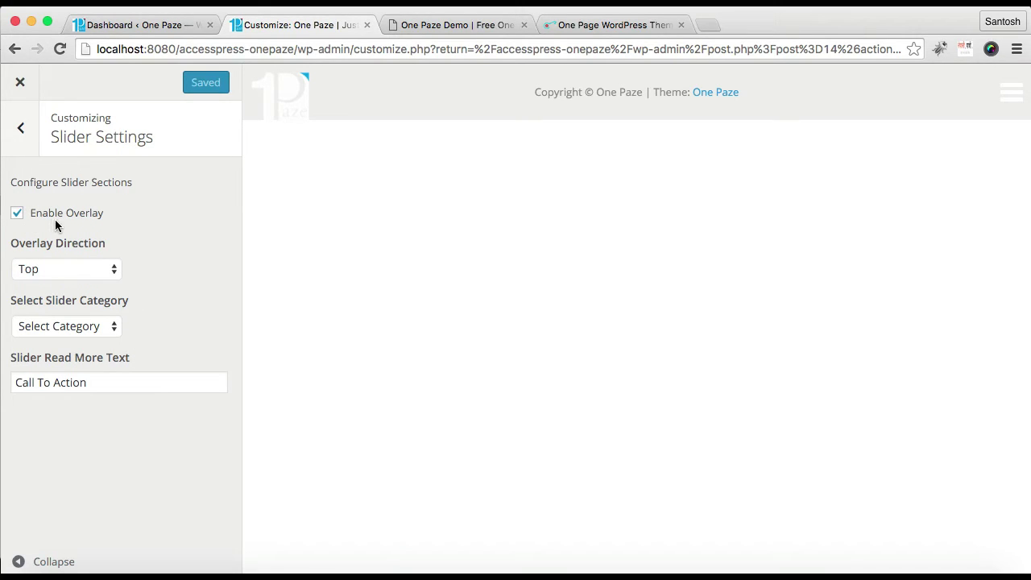
pyautogui.click(472, 25)
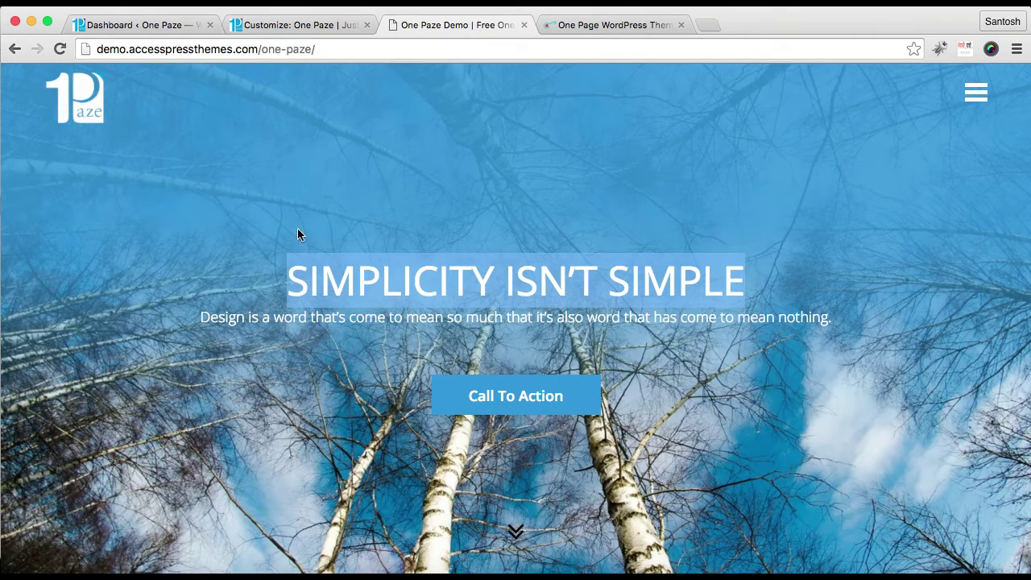
# Compare with the One Paze demo slide, then return to the Customizer slider settings.
pyautogui.scroll(-4, 160, 406)
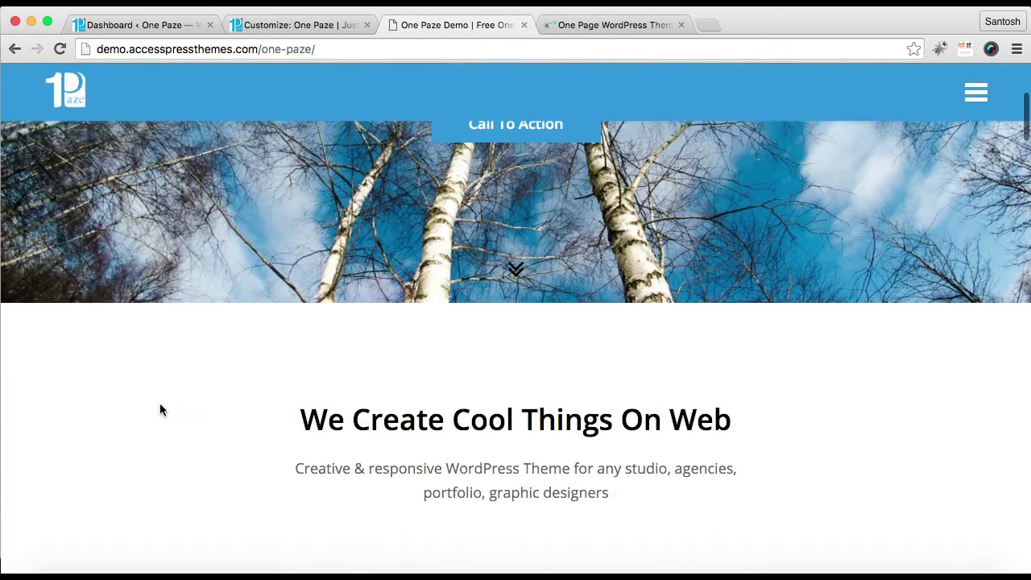
pyautogui.scroll(4, 160, 403)
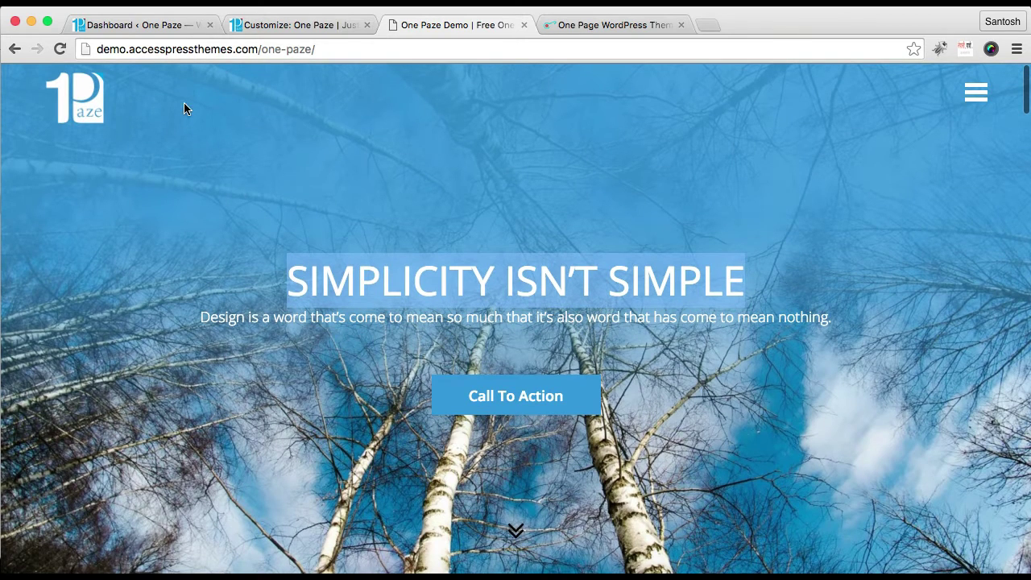
pyautogui.click(150, 26)
pyautogui.click(263, 26)
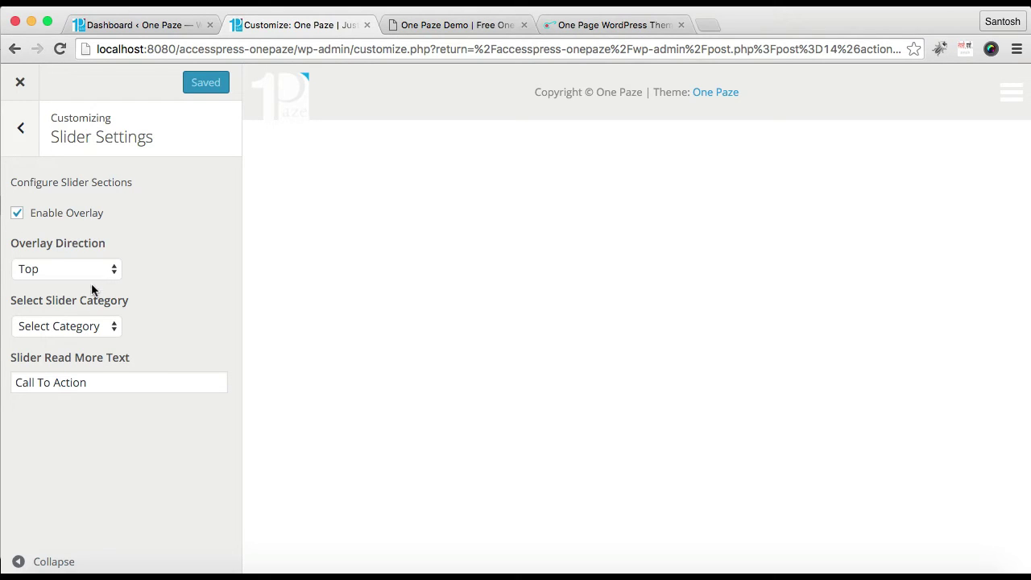
# Keep overlay direction Top, set slider category to Slider, and Save & Publish.
pyautogui.click(114, 272)
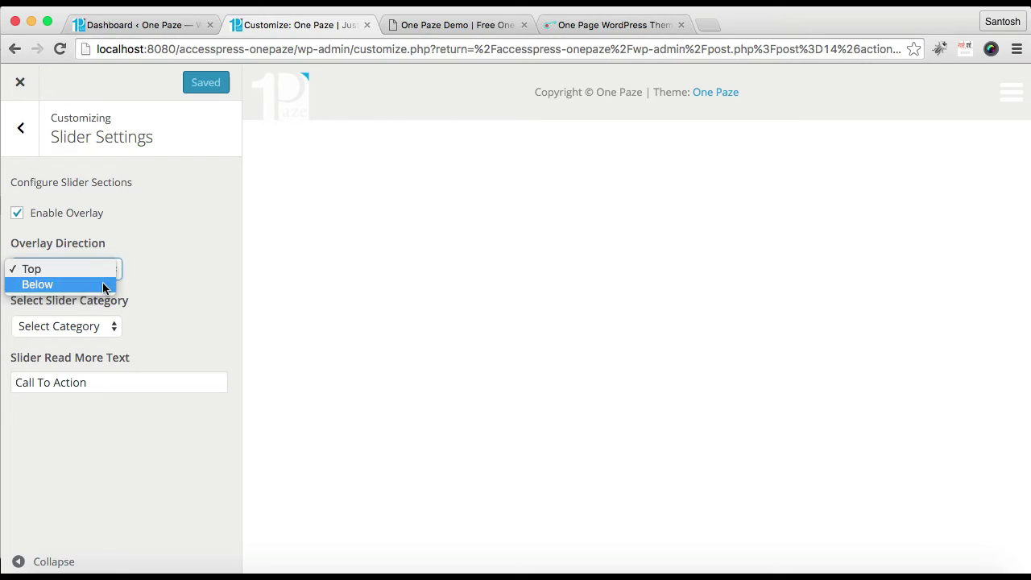
pyautogui.click(103, 271)
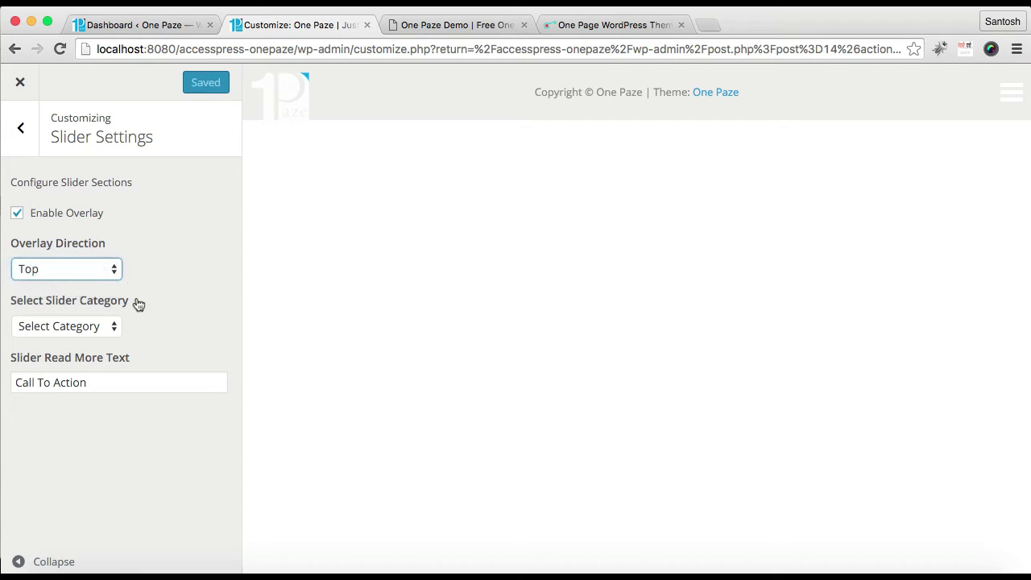
pyautogui.click(112, 339)
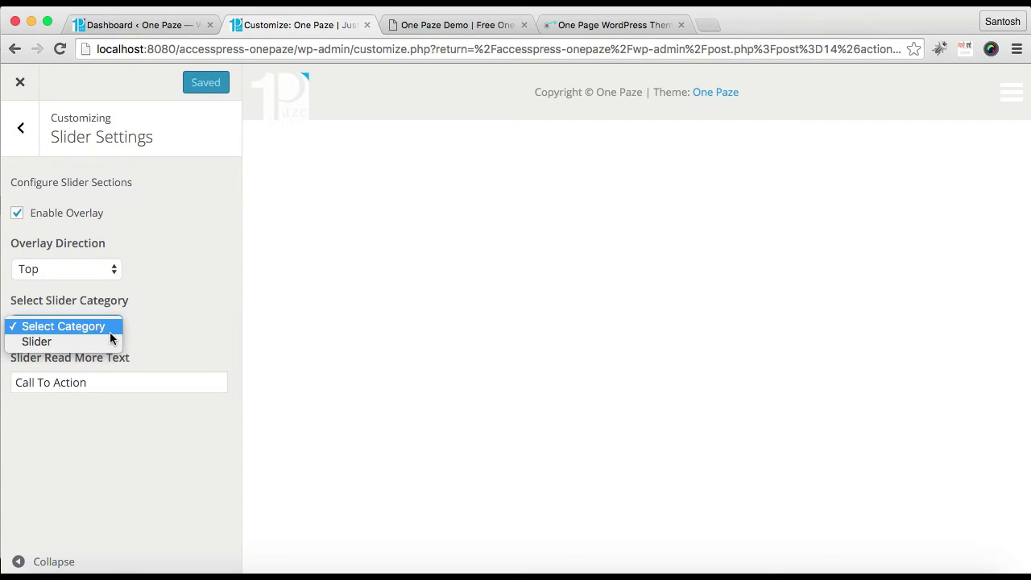
pyautogui.click(85, 341)
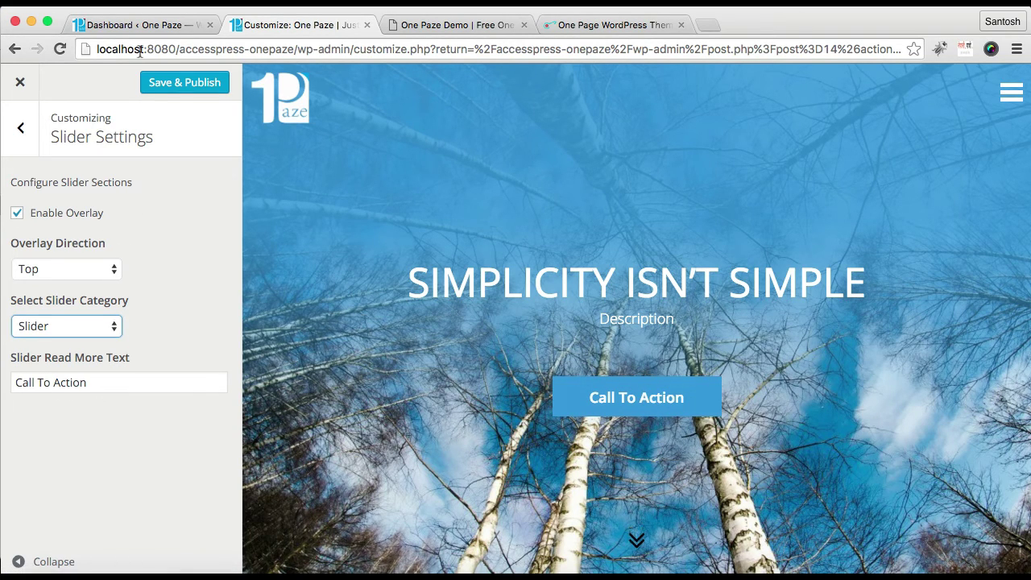
pyautogui.click(186, 84)
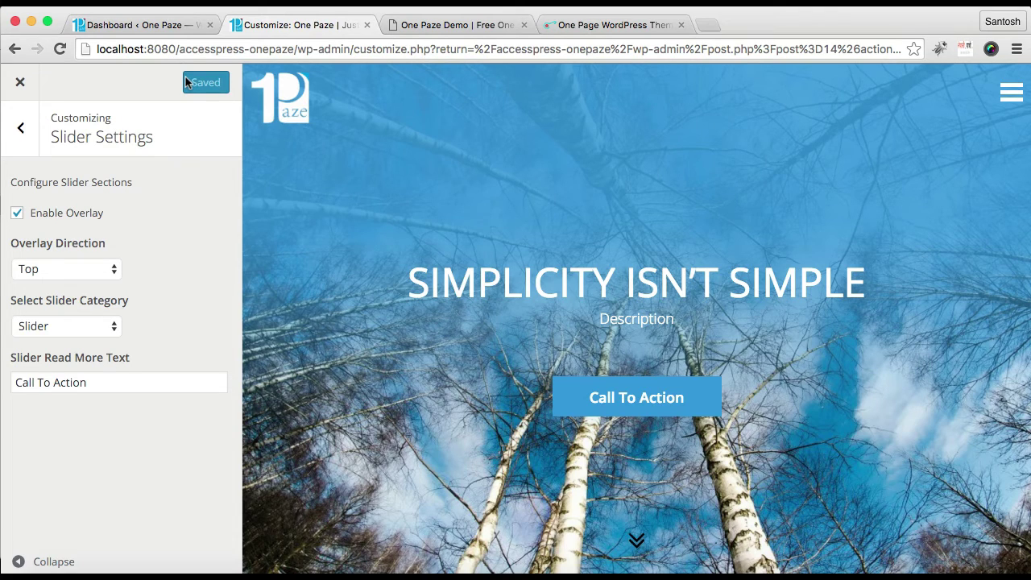
pyautogui.click(162, 31)
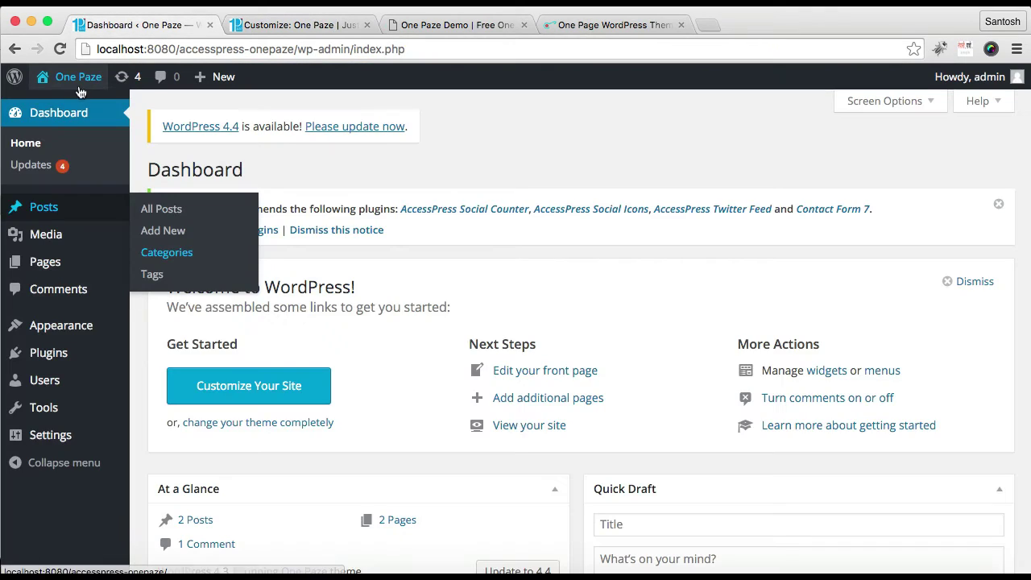
# Open the live site in a new tab and review the full-screen SIMPLICITY ISN'T SIMPLE slide.
pyautogui.rightClick(62, 109)
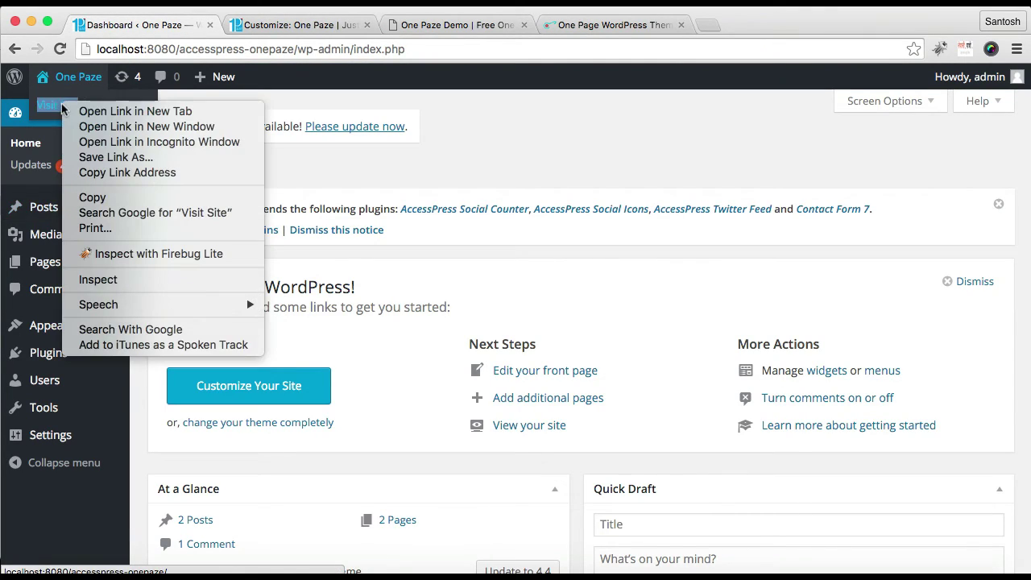
pyautogui.click(89, 109)
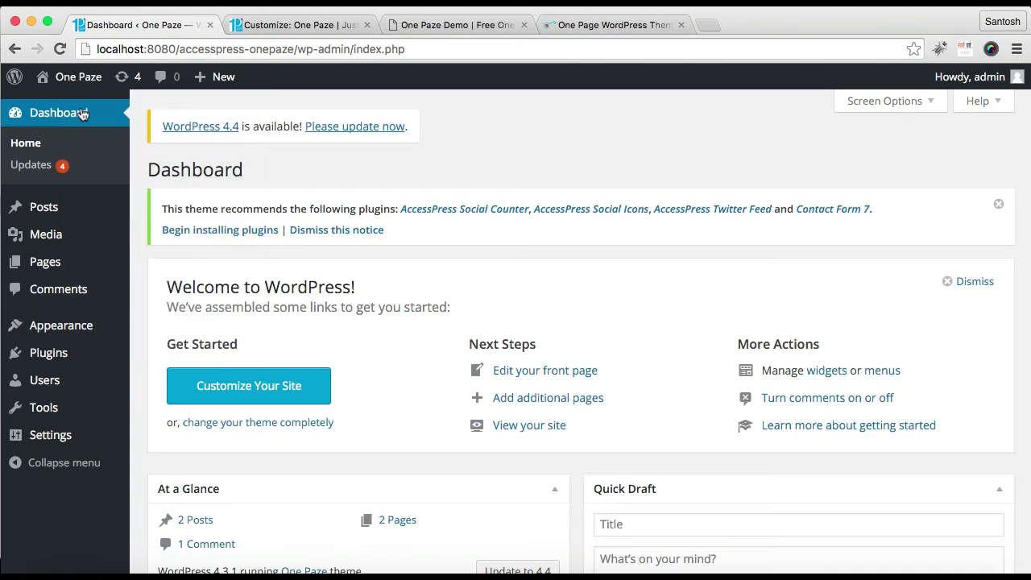
pyautogui.click(294, 26)
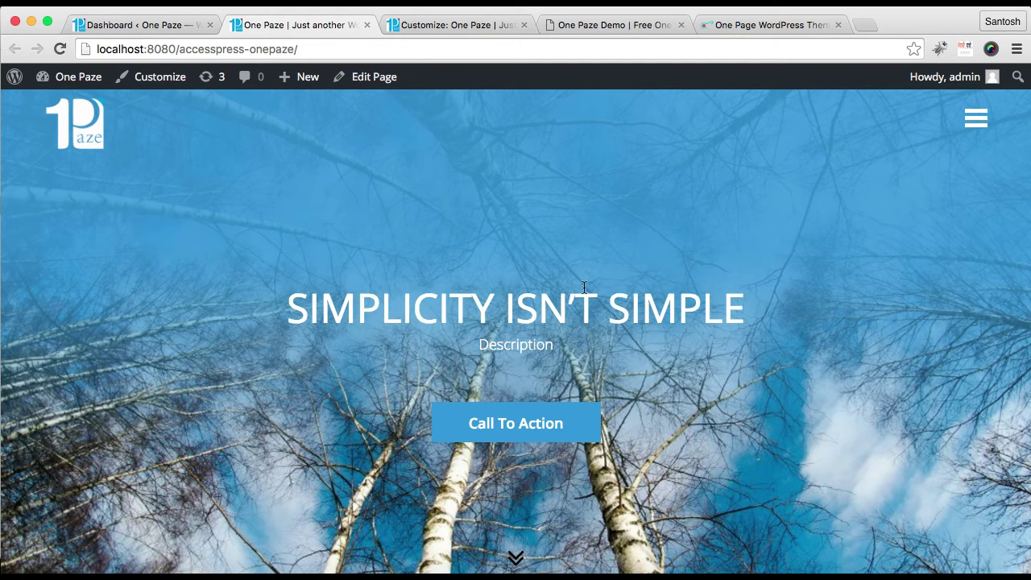
pyautogui.scroll(-3, 708, 385)
pyautogui.scroll(3, 711, 390)
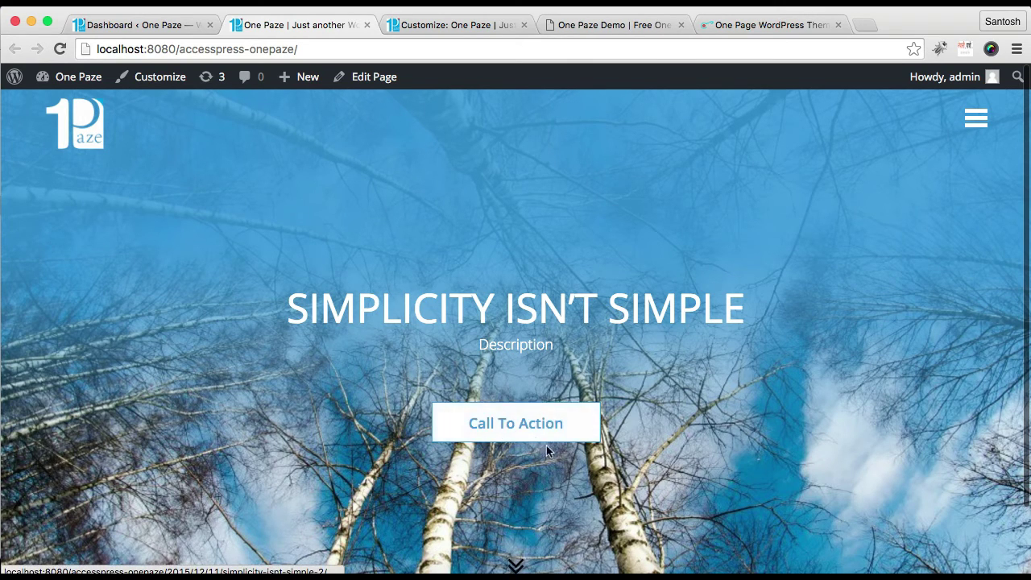
pyautogui.scroll(-2, 671, 405)
pyautogui.scroll(2, 671, 406)
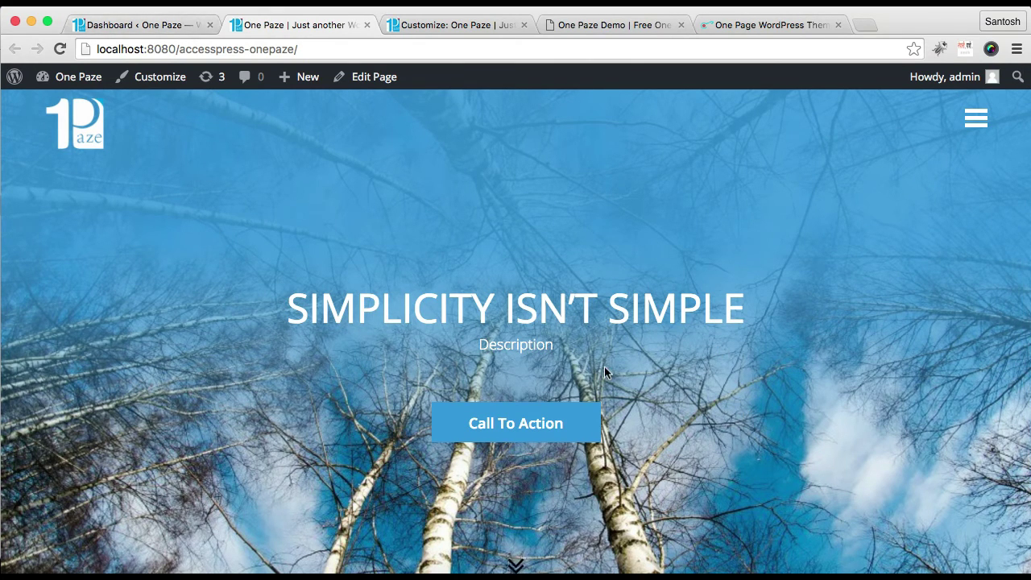
# Revisit the Customizer, then view the One Paze theme page on AccessPress Themes.
pyautogui.click(443, 28)
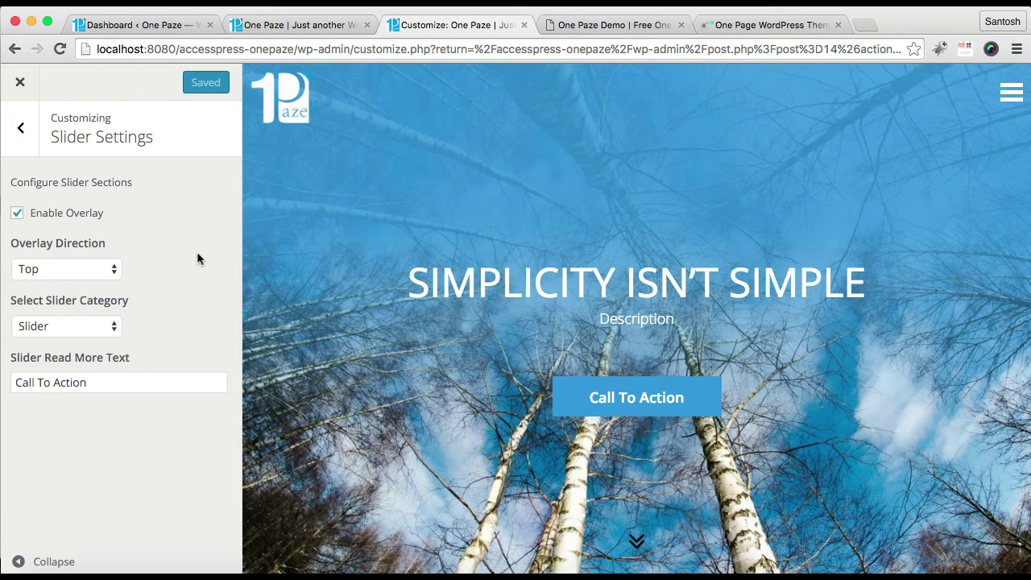
pyautogui.click(727, 26)
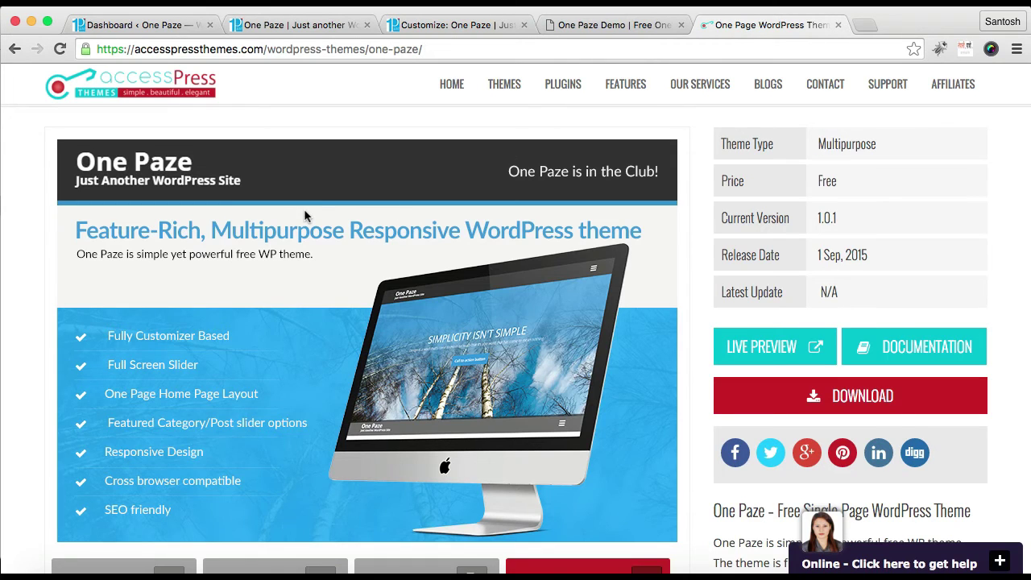
pyautogui.scroll(4, 304, 209)
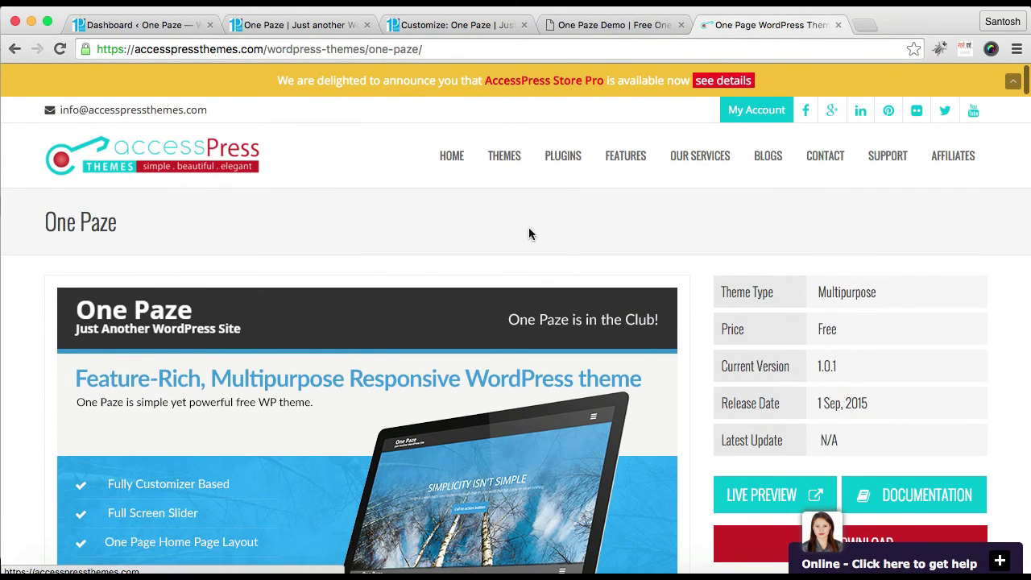
pyautogui.scroll(-5, 722, 322)
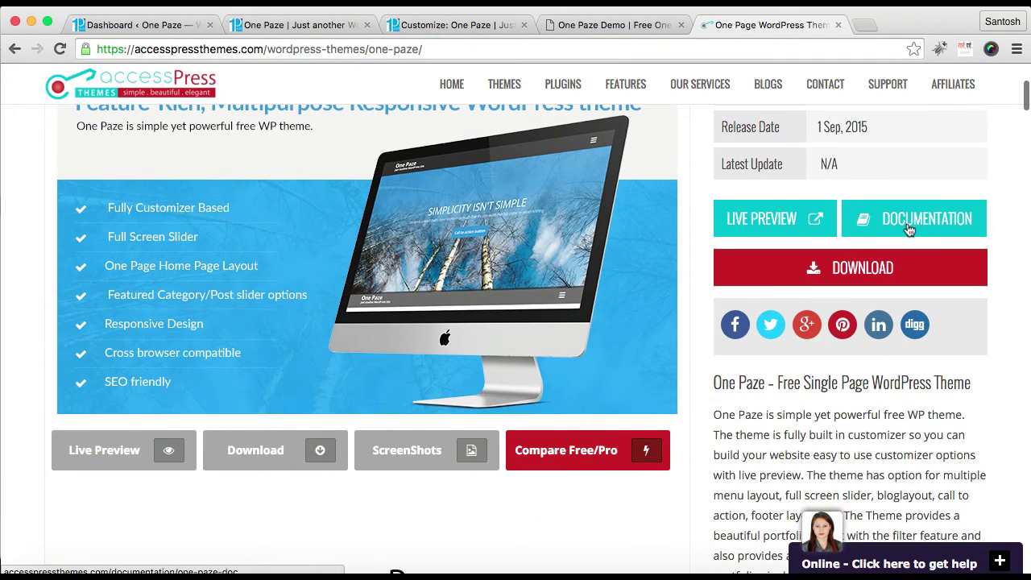